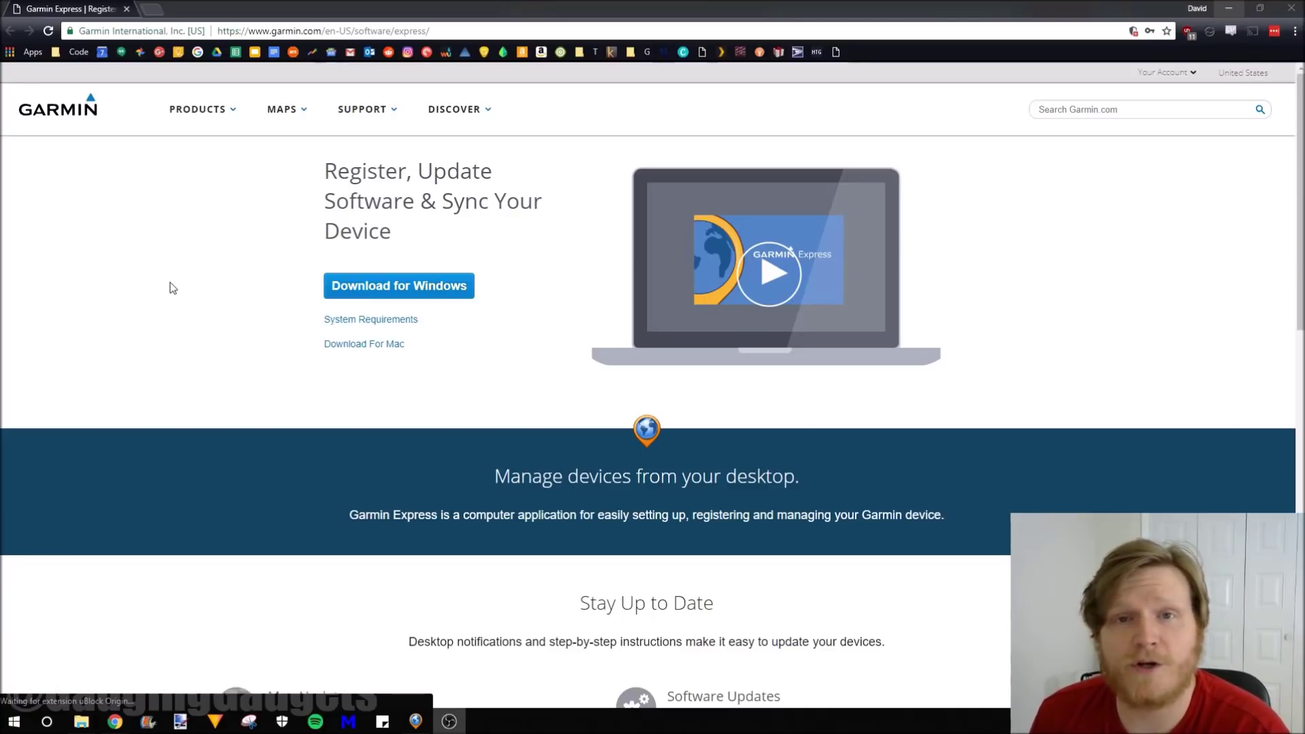
# Download the Windows installer of Garmin Express from the Garmin website
pyautogui.click(418, 291)
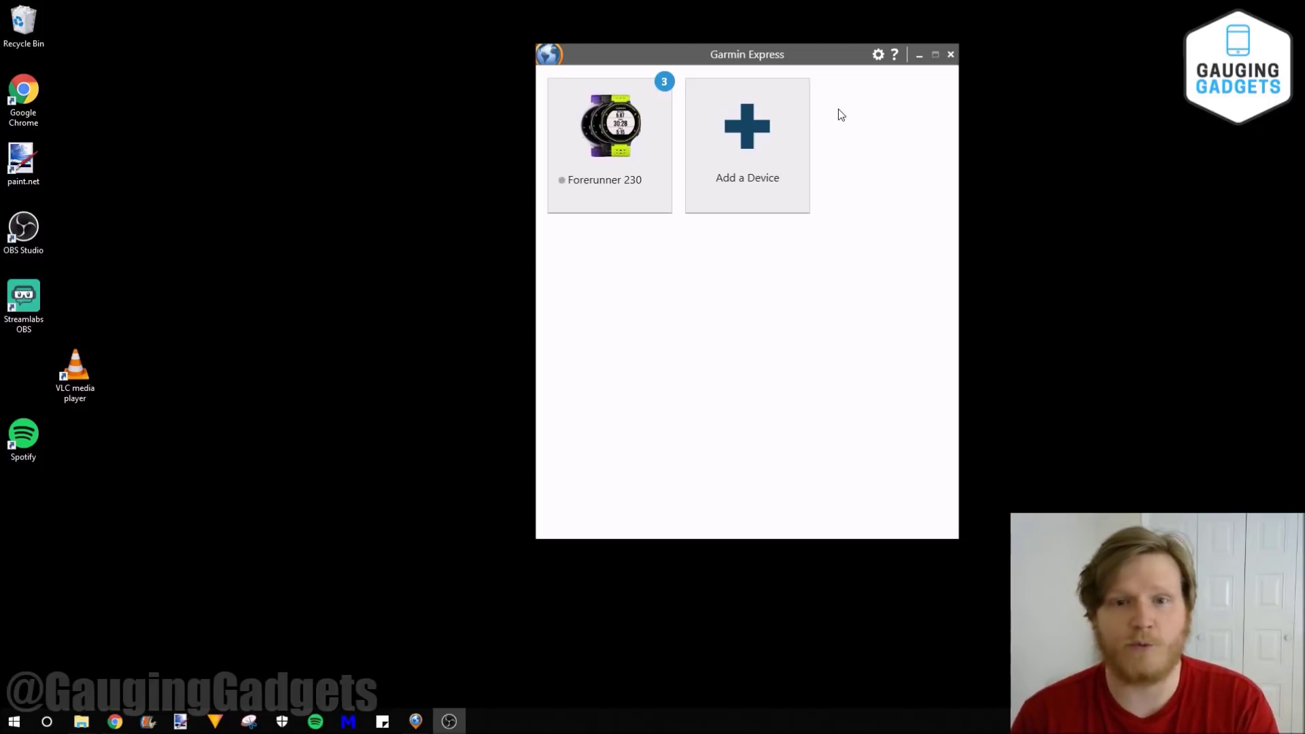
# Add the vivoactive 3 Music, sign in to Garmin Connect, and open its Music section
pyautogui.click(756, 135)
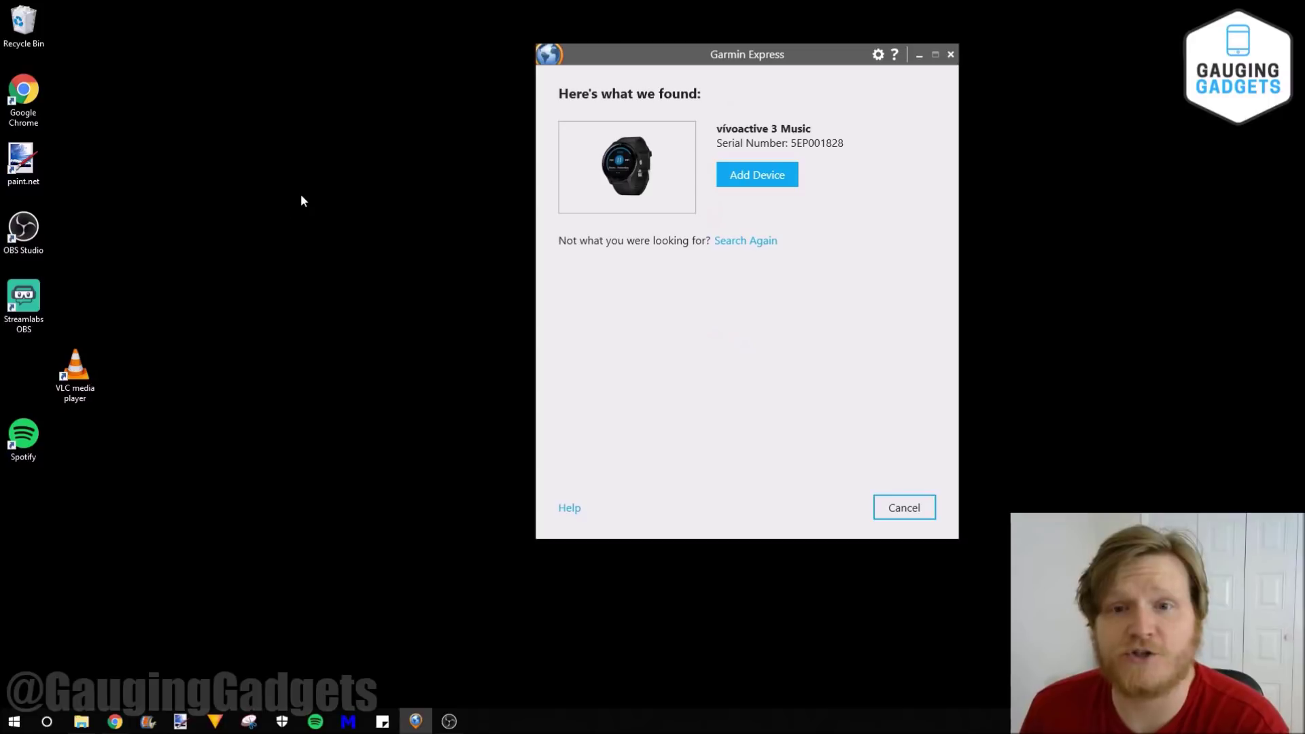
pyautogui.click(758, 176)
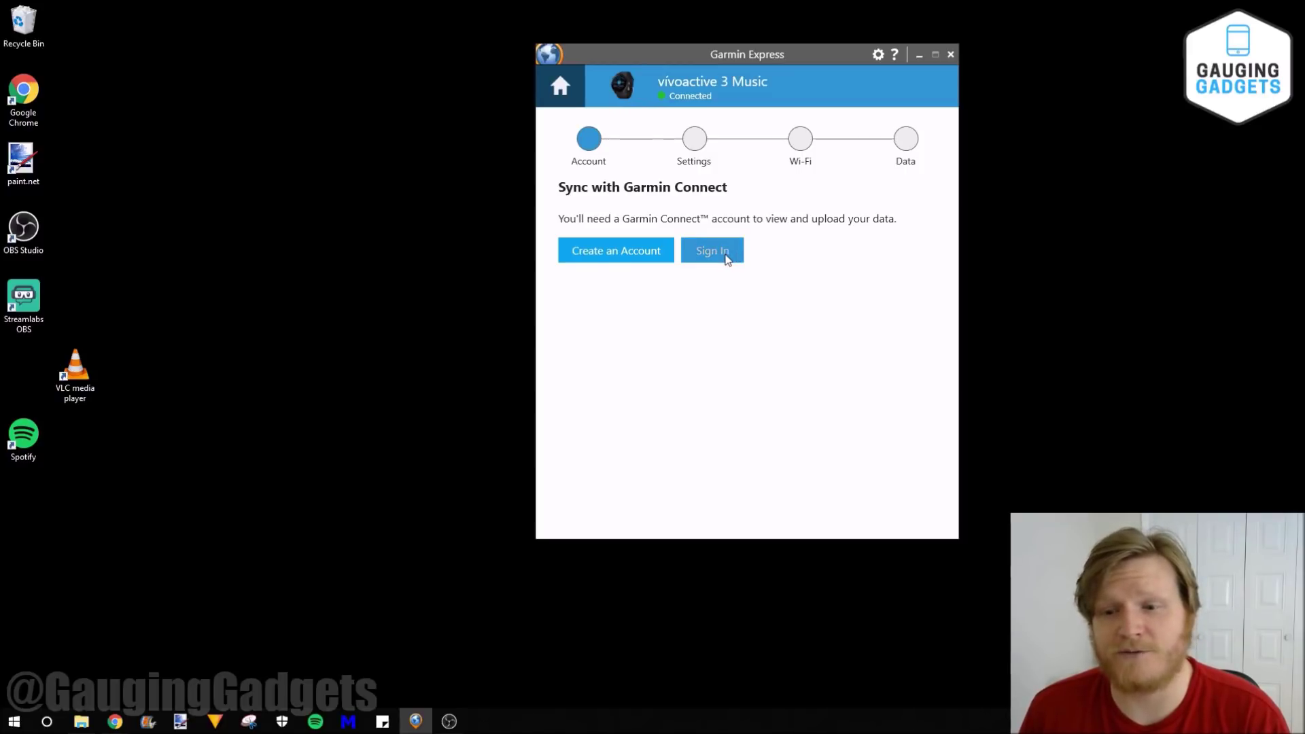
pyautogui.click(725, 256)
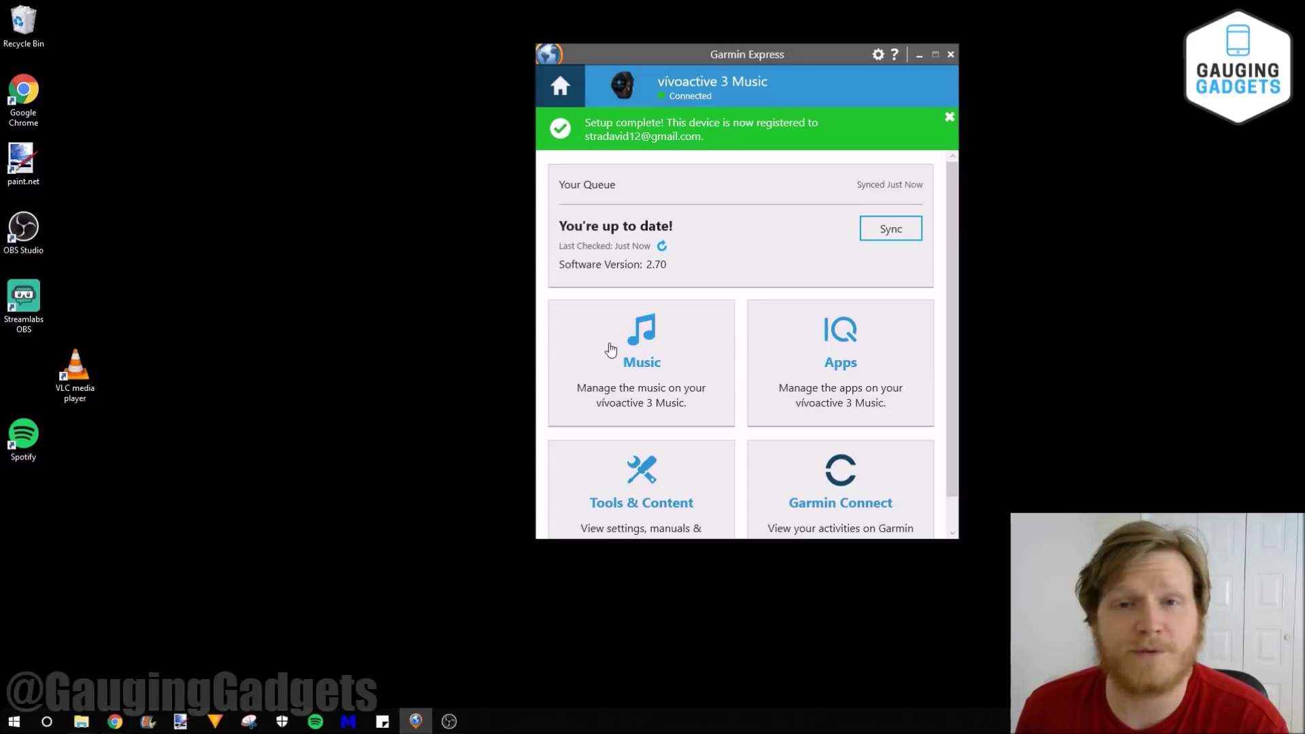
pyautogui.click(658, 367)
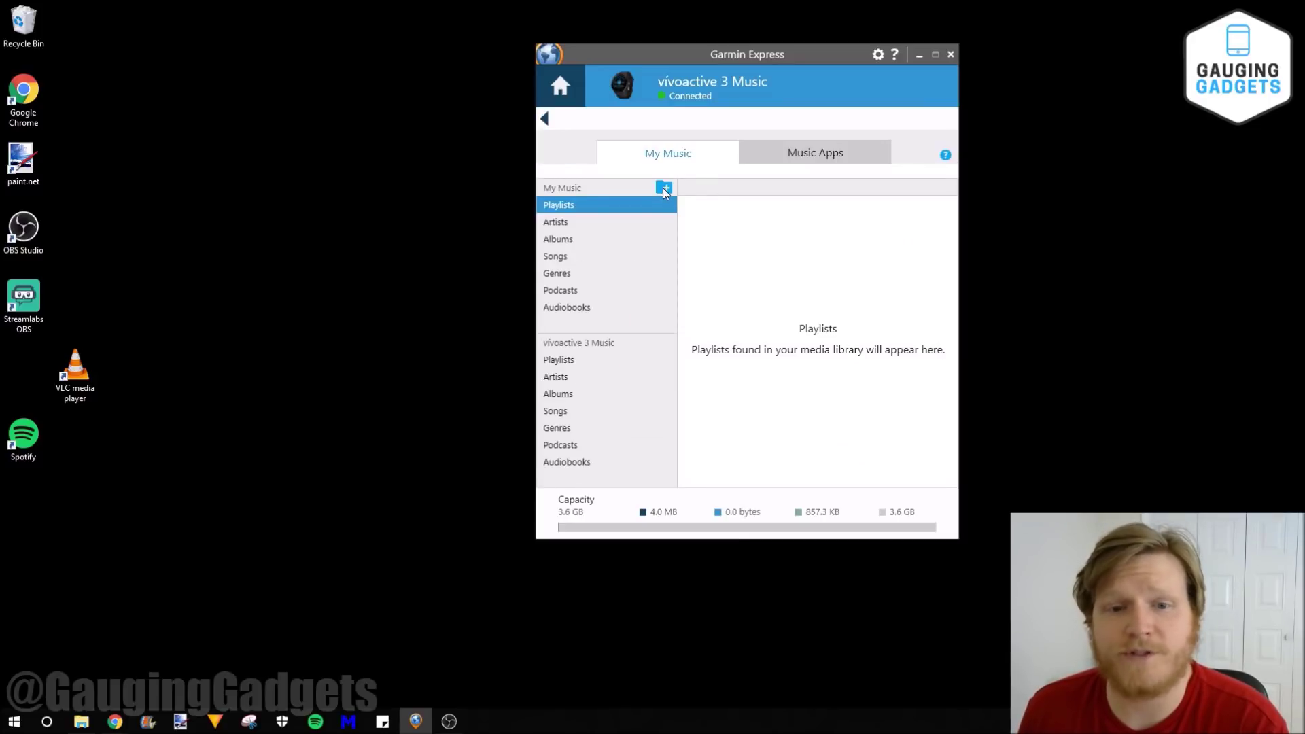
# Add the MP3 folder under Download Music to the scanned music folders and save
pyautogui.click(663, 189)
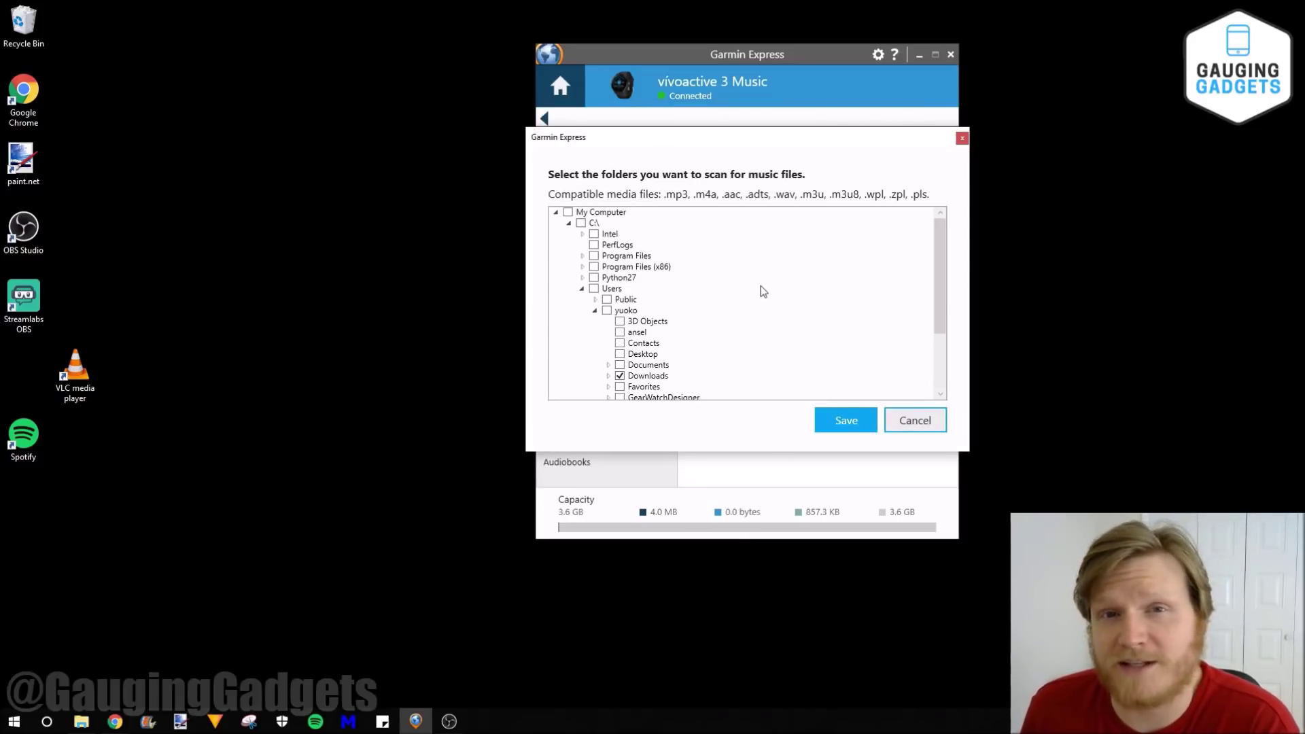
pyautogui.scroll(-2, 776, 284)
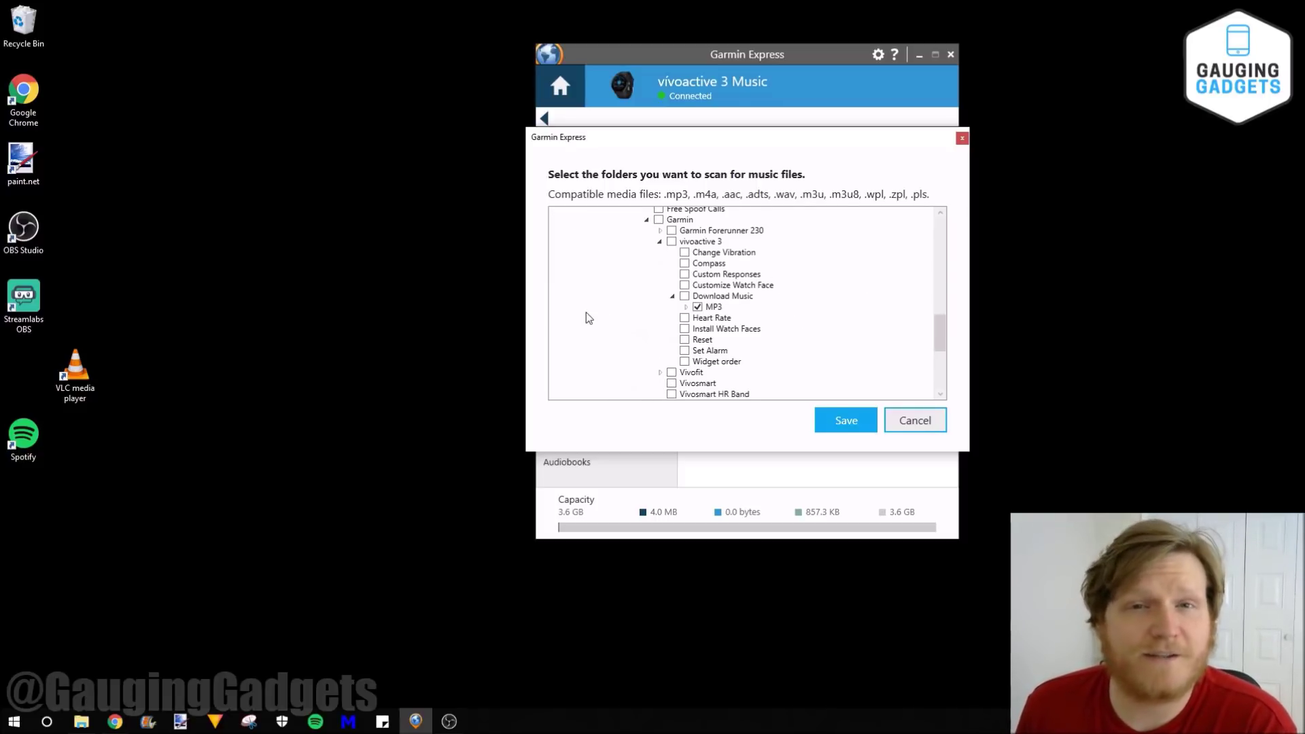
pyautogui.click(847, 421)
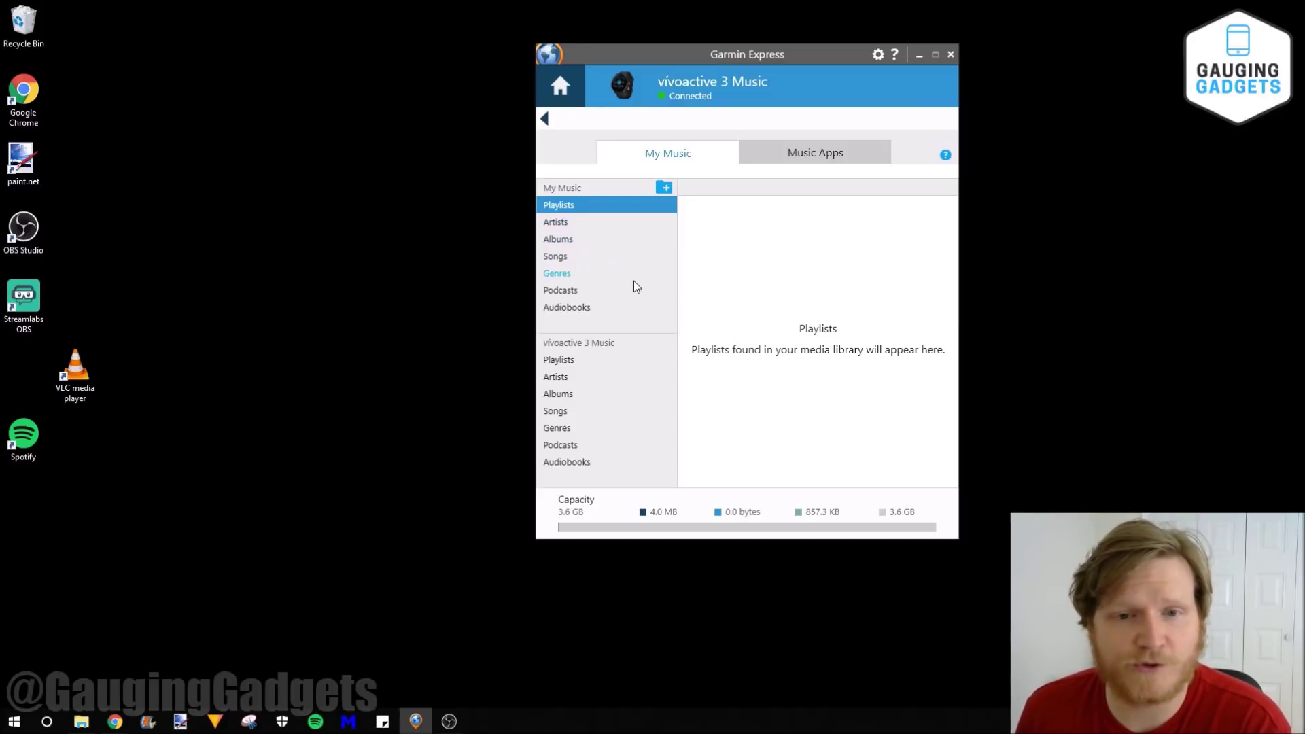
# Browse the library by artist, album and song, then send Lord Huron's songs to the watch
pyautogui.click(551, 225)
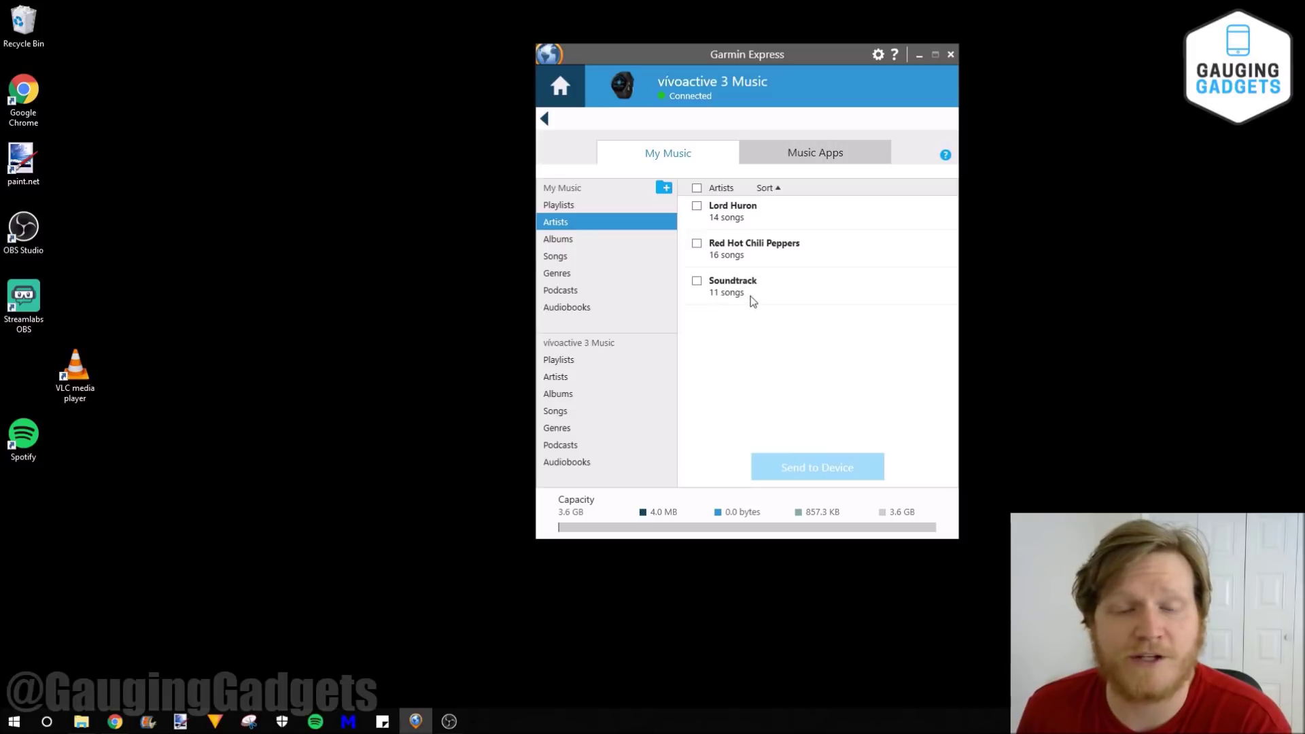
pyautogui.click(557, 240)
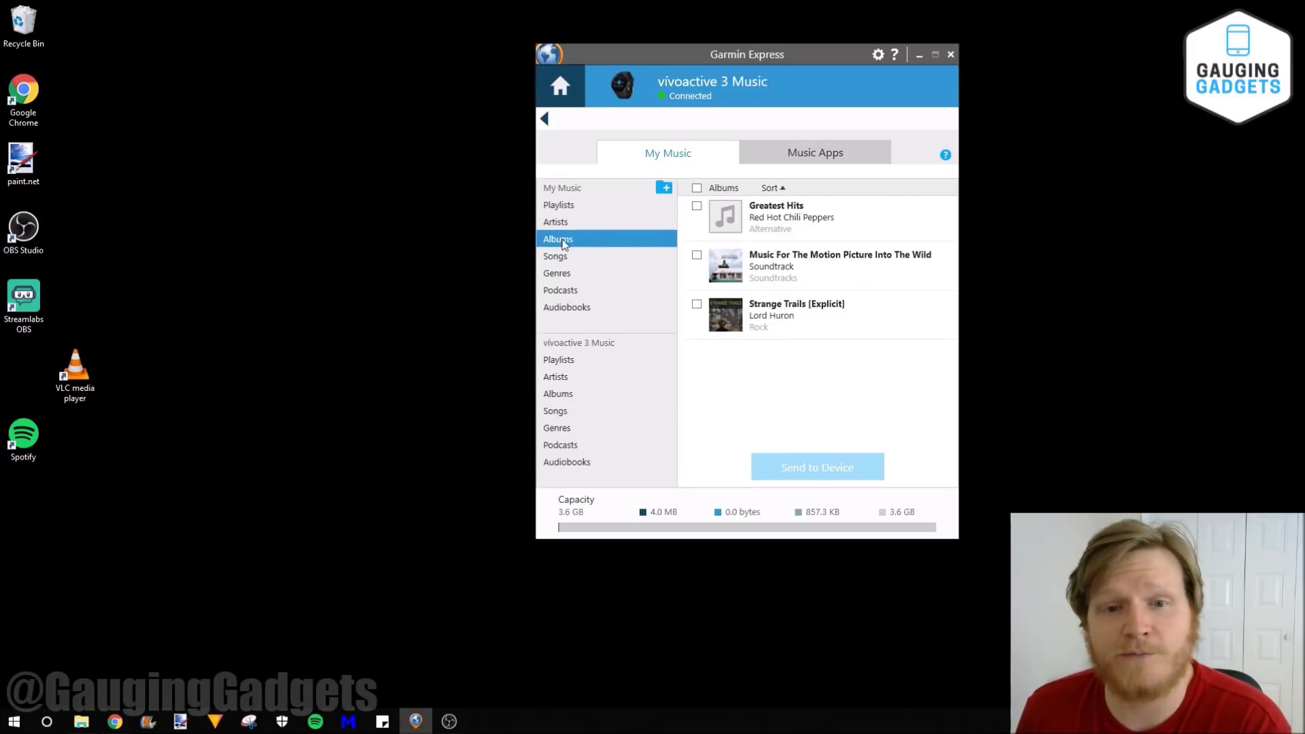
pyautogui.click(571, 257)
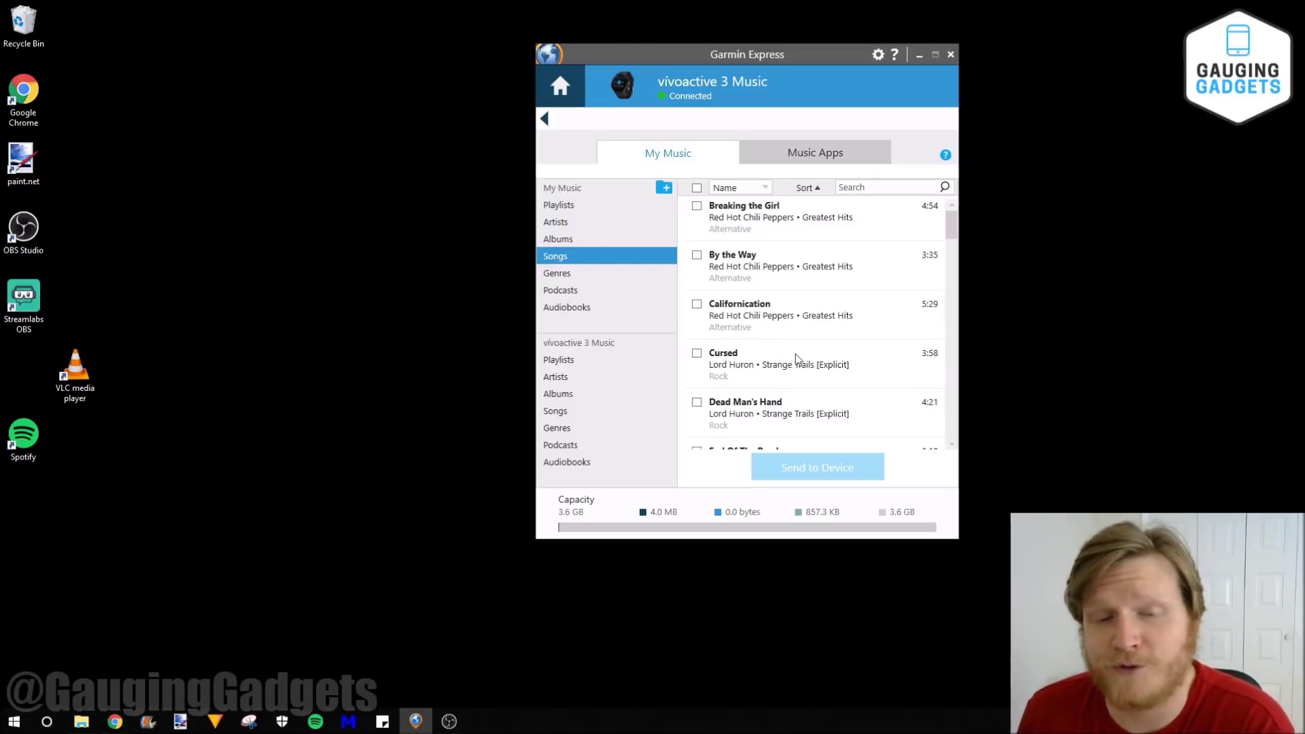
pyautogui.click(556, 223)
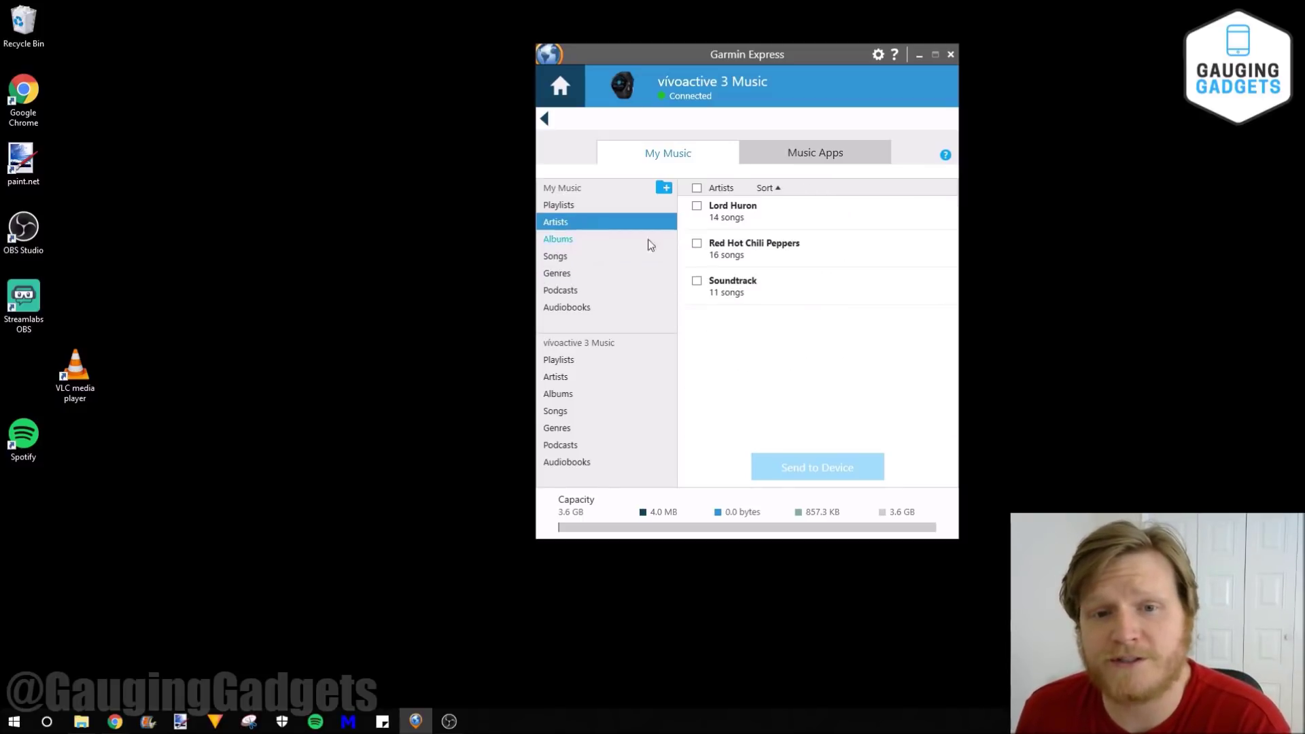
pyautogui.click(698, 207)
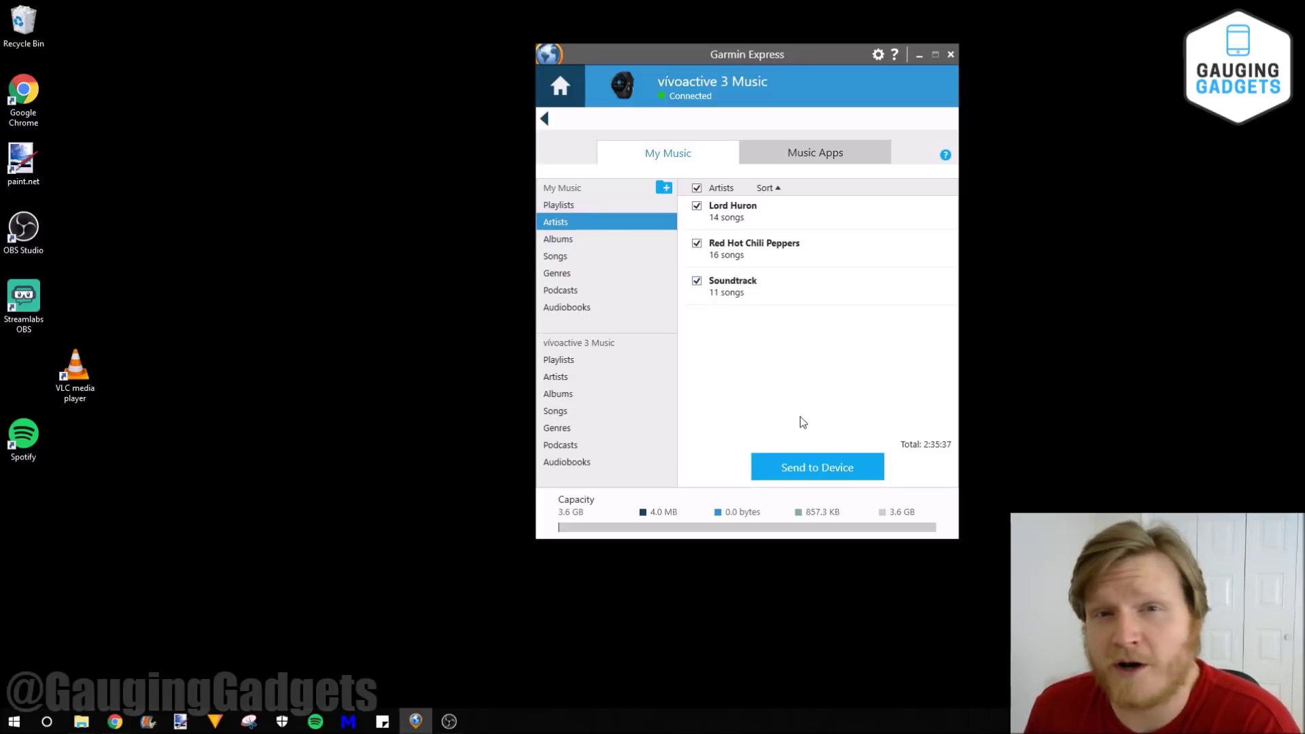
pyautogui.click(816, 476)
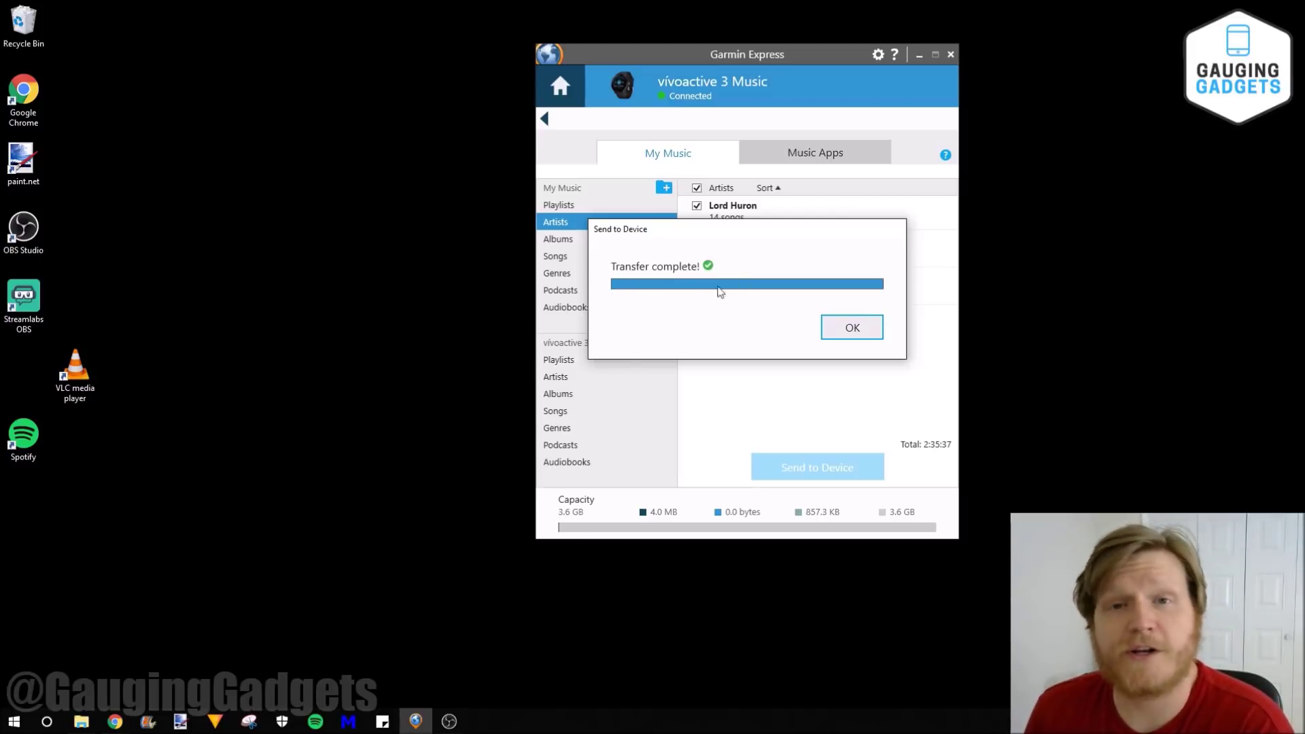
# Dismiss the 'Transfer complete!' message, leaving about 234.8 MB of music on the watch
pyautogui.click(852, 328)
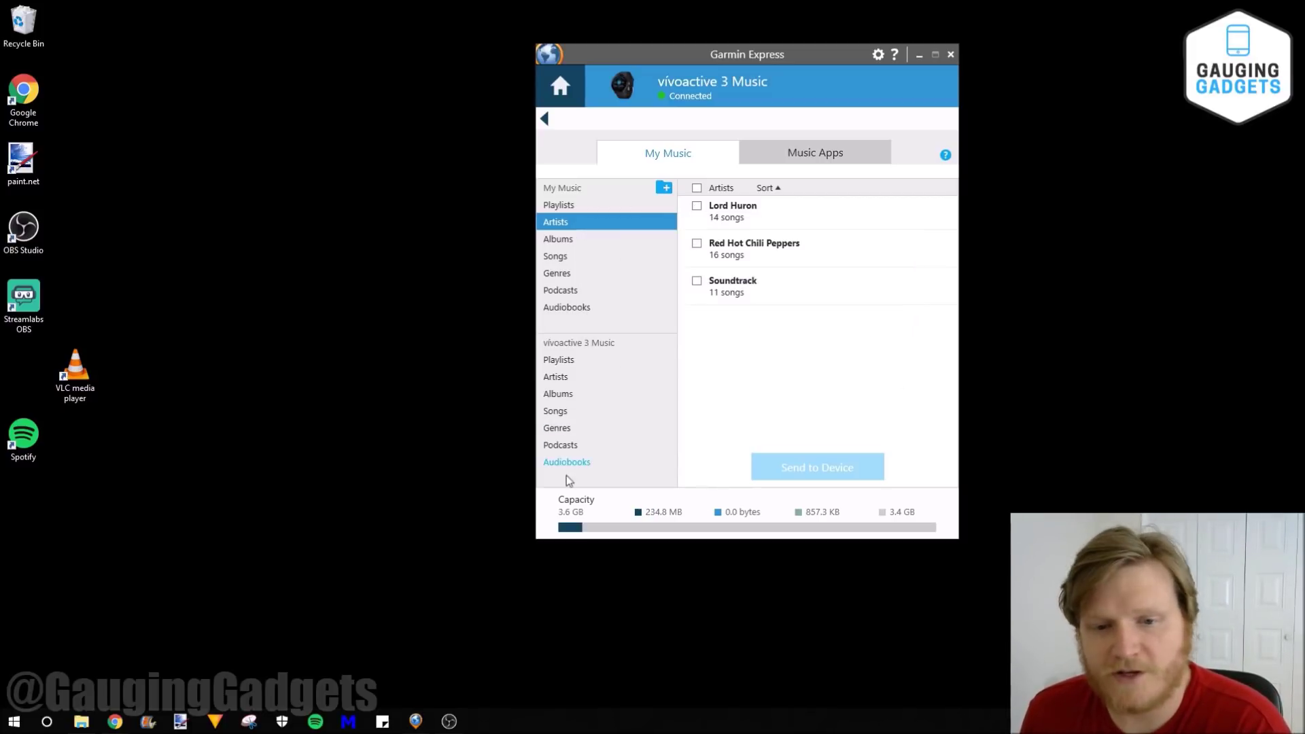